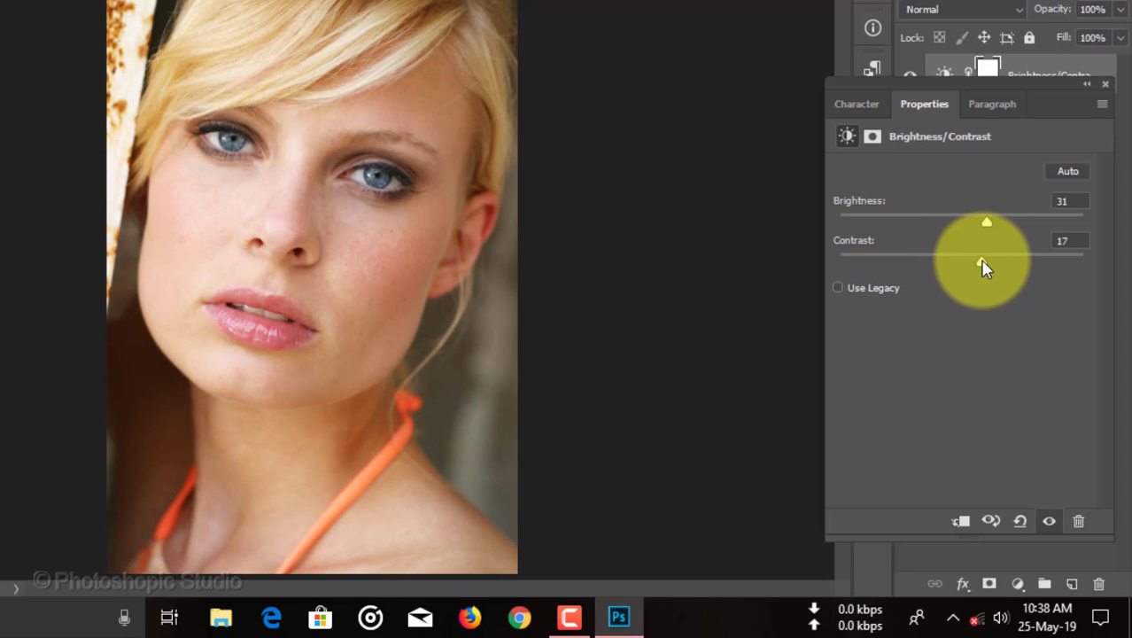
Add a new layer above the Brightness/Contrast adjustment layer and stamp all visible layers into it.
left_click(1104, 86)
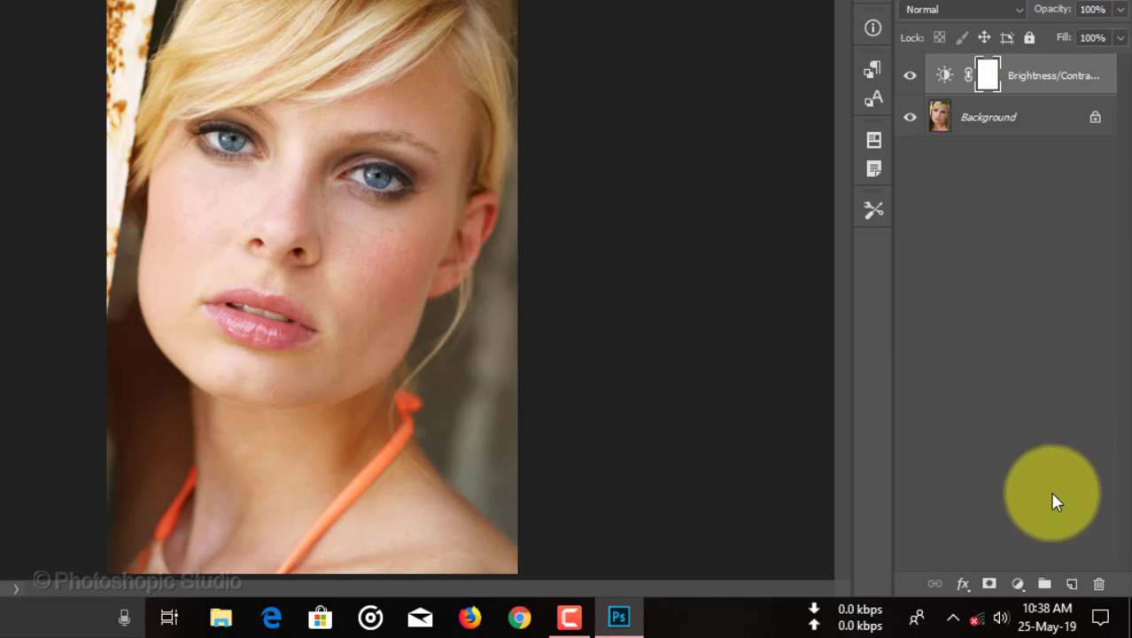
left_click(1072, 584)
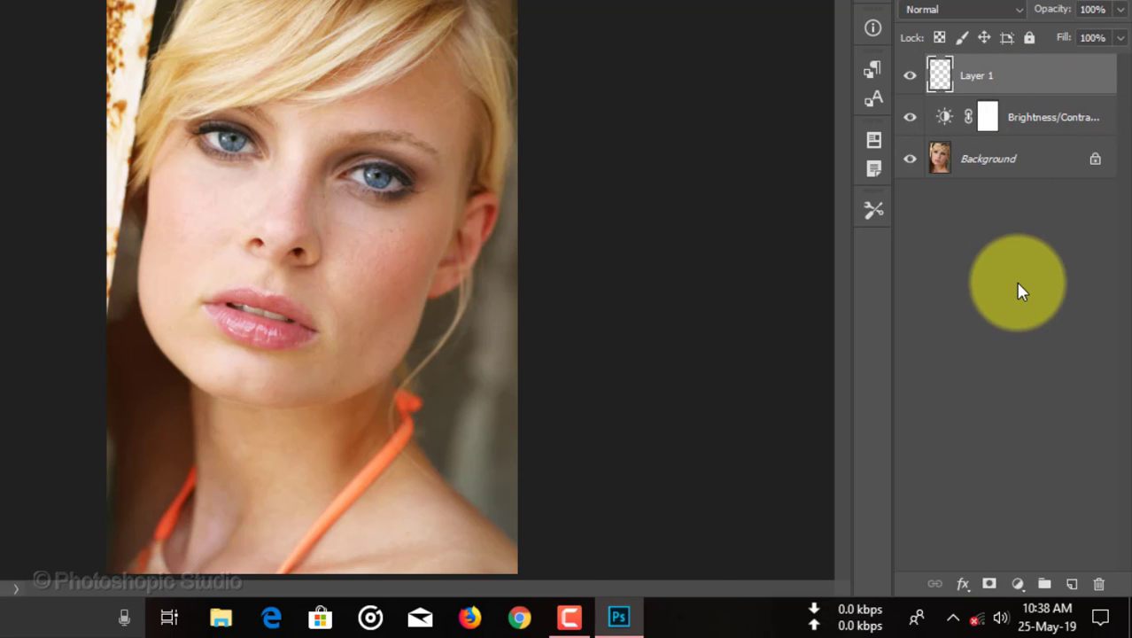
key("ctrl+shift+alt+e")
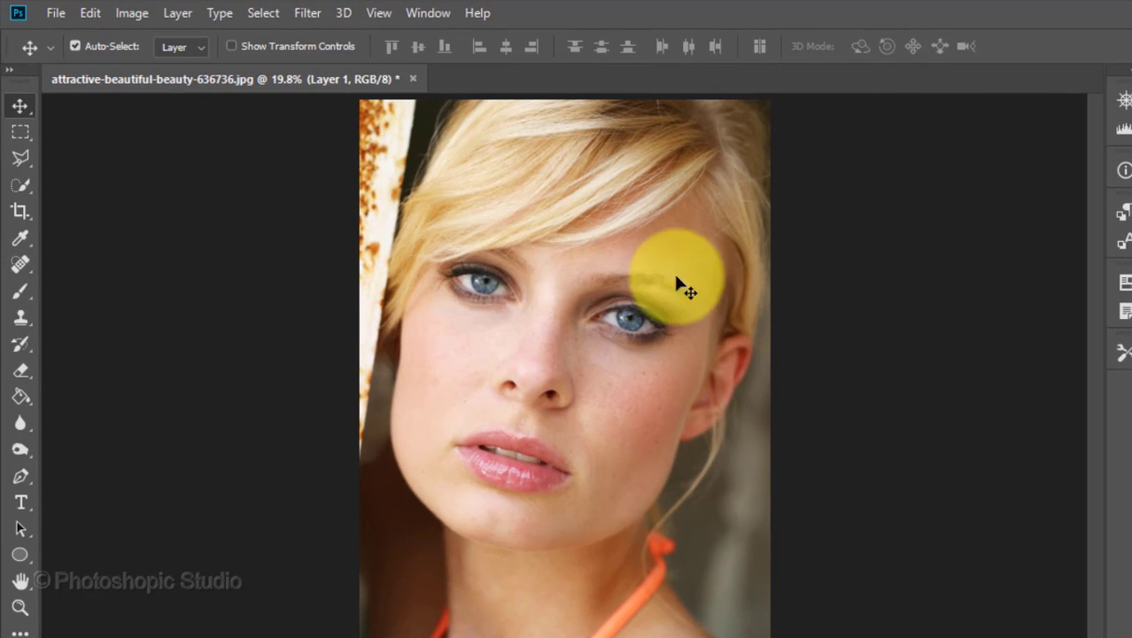
Open the SkinFiner filter on the stamped layer and show a side-by-side before/after preview at 1:3 zoom.
left_click(309, 14)
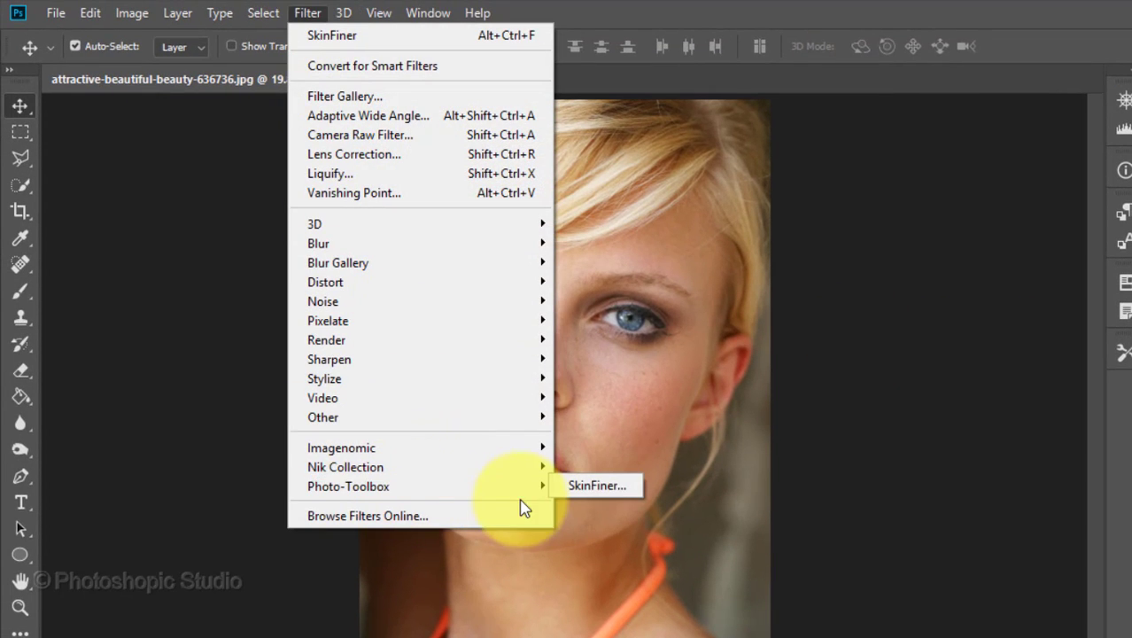
mouse_move(442, 492)
left_click(602, 492)
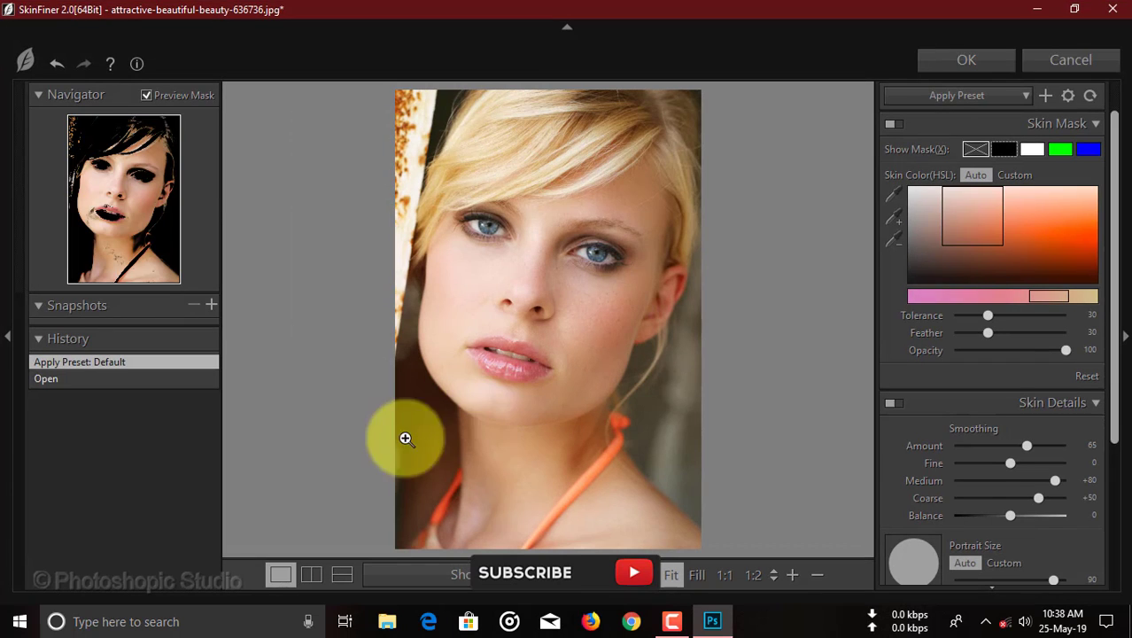
left_click(310, 574)
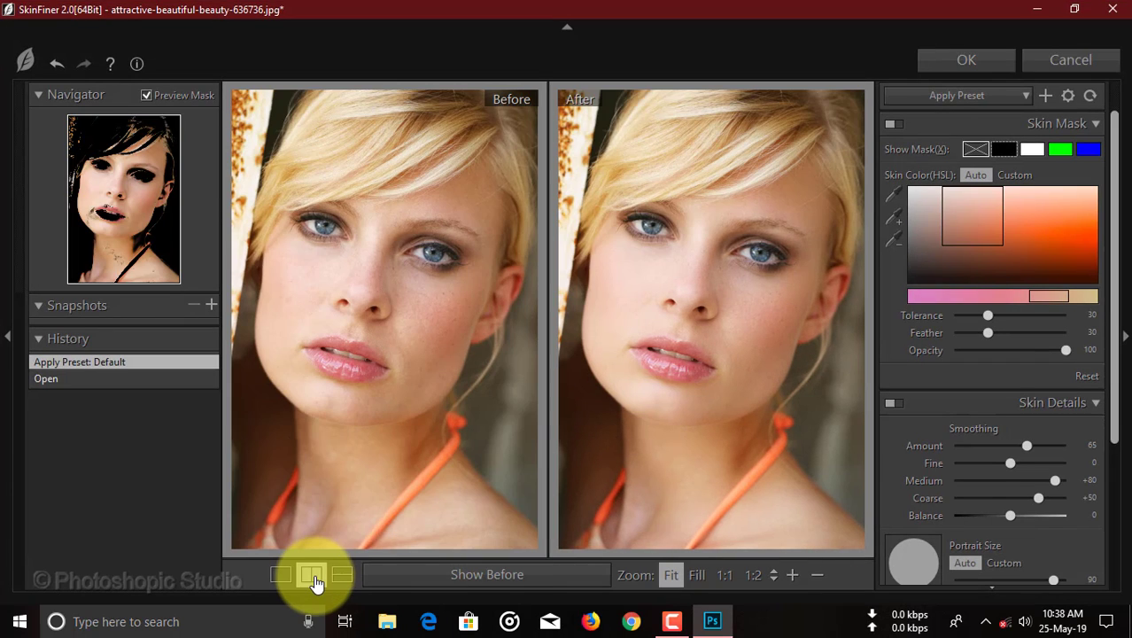
left_click(792, 575)
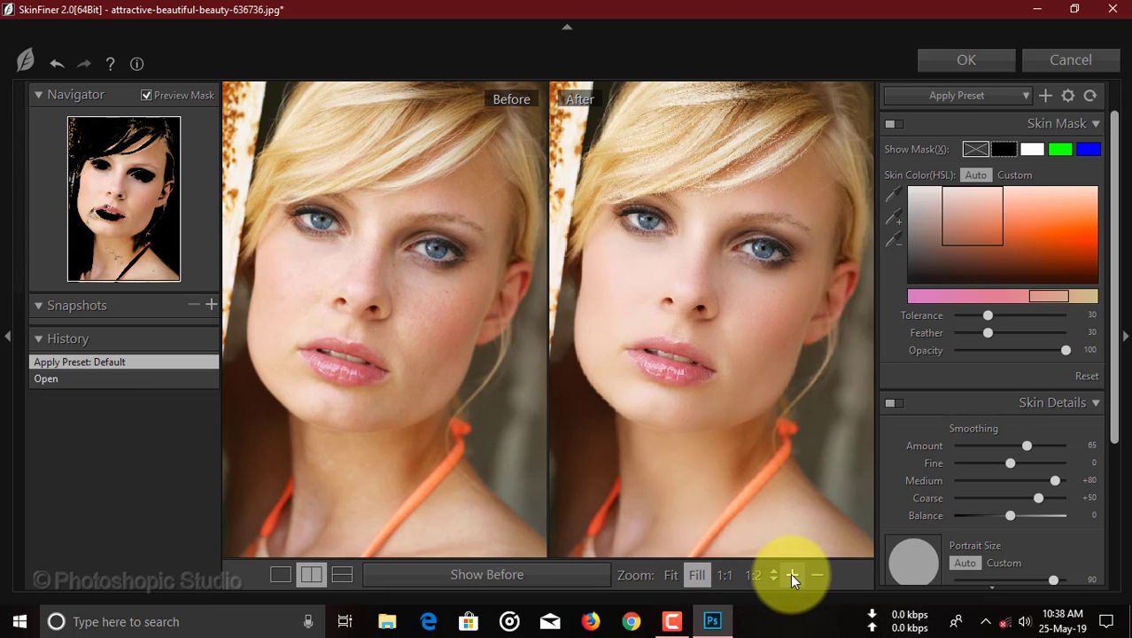
left_click(792, 575)
left_click(792, 575)
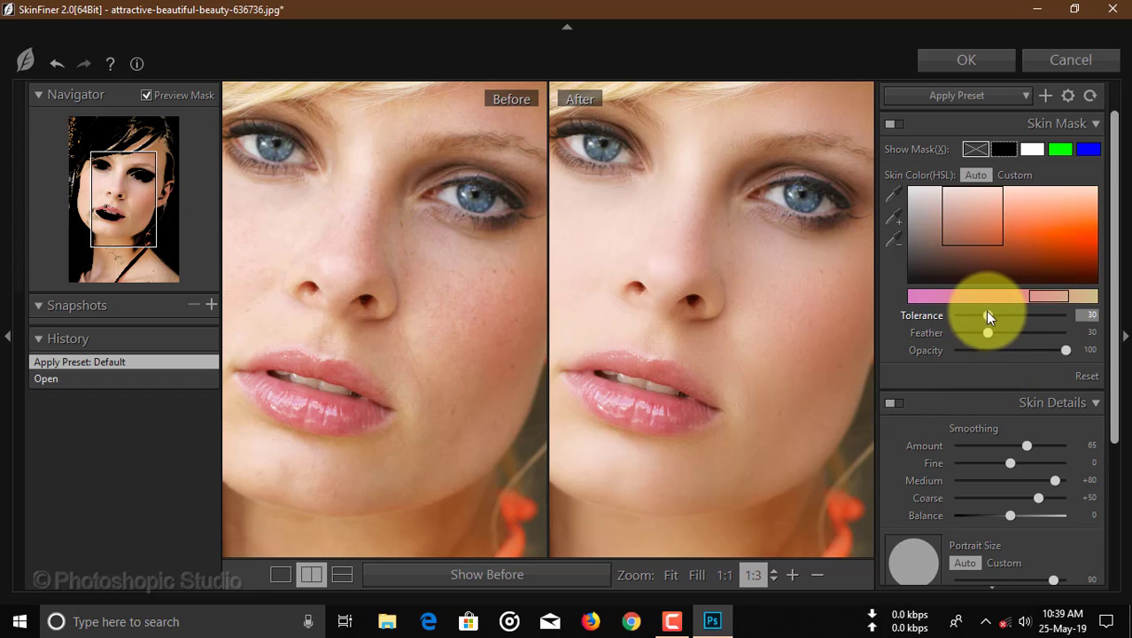
Set the skin mask's tolerance to 67, feather to 56 and opacity to 84.
left_click_drag(987, 314, 1028, 315)
left_click_drag(988, 332, 1045, 350)
Set the skin smoothing amount to 77 and fine smoothing to +33, with a custom portrait size of 21.
left_click_drag(1112, 375, 1114, 485)
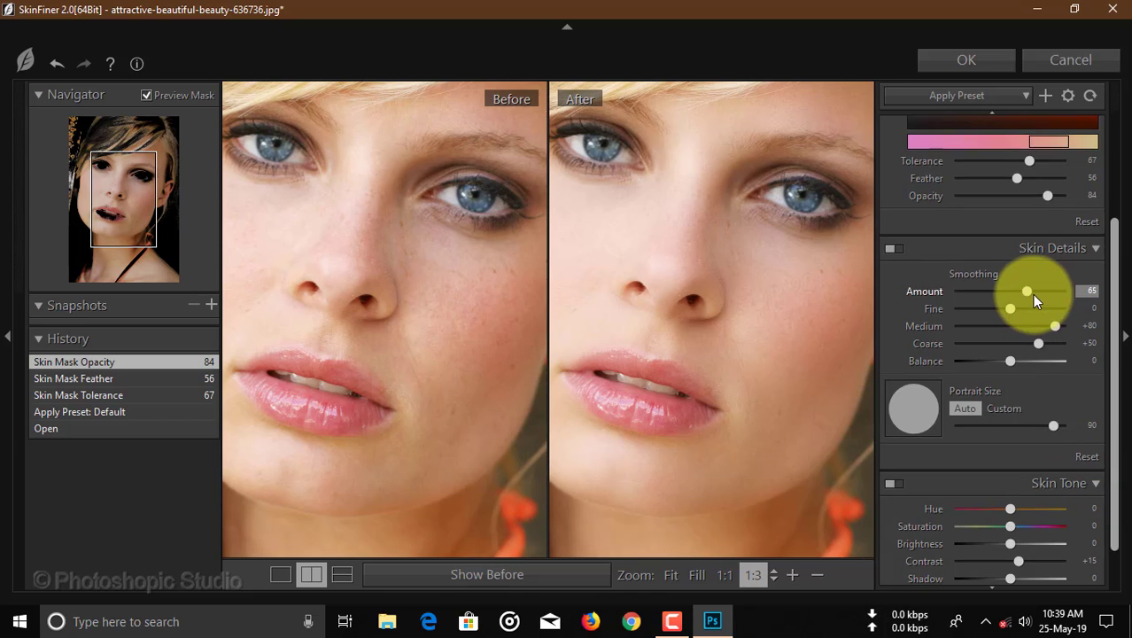
left_click_drag(1025, 286, 1029, 310)
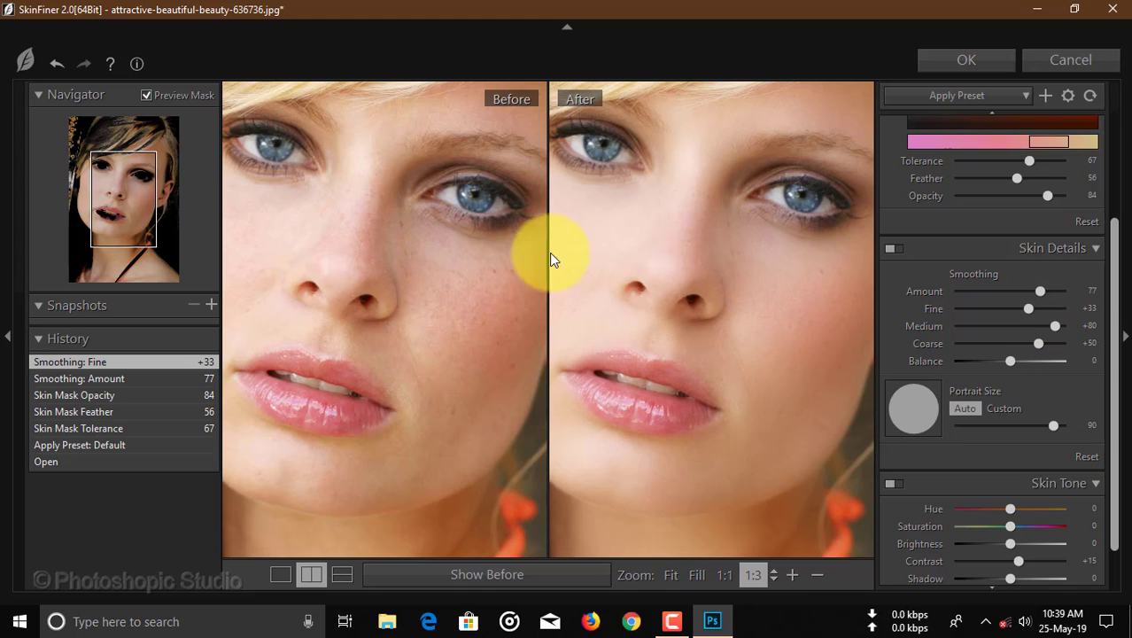
mouse_move(596, 268)
left_mouse_down()
mouse_move(687, 236)
mouse_move(560, 220)
mouse_move(609, 242)
mouse_move(617, 275)
mouse_move(614, 256)
left_mouse_up()
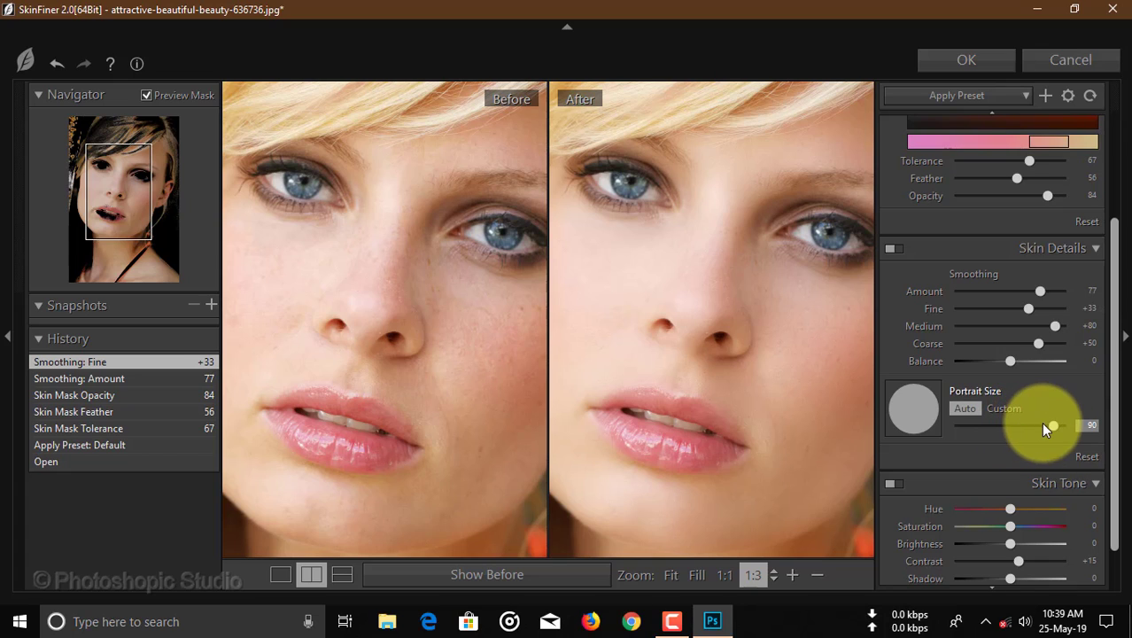
left_click_drag(1046, 426, 966, 423)
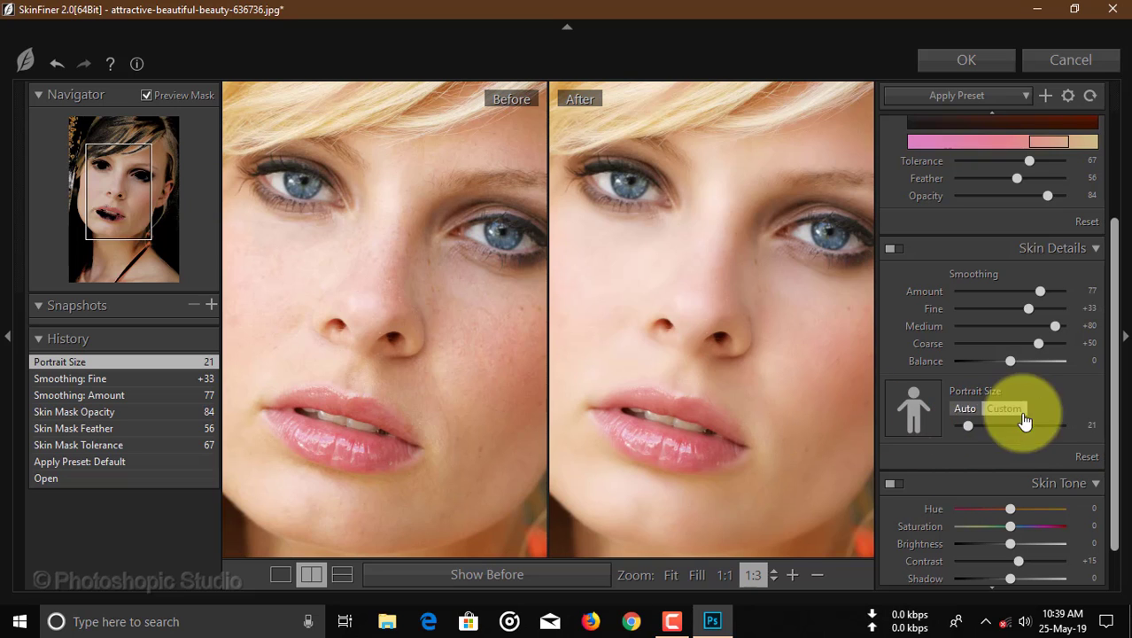
Set the skin tone's brightness to +31, contrast to +22, shadow to +16 and highlight to +7, and apply the filter.
scroll(1118, 372, "down", 2)
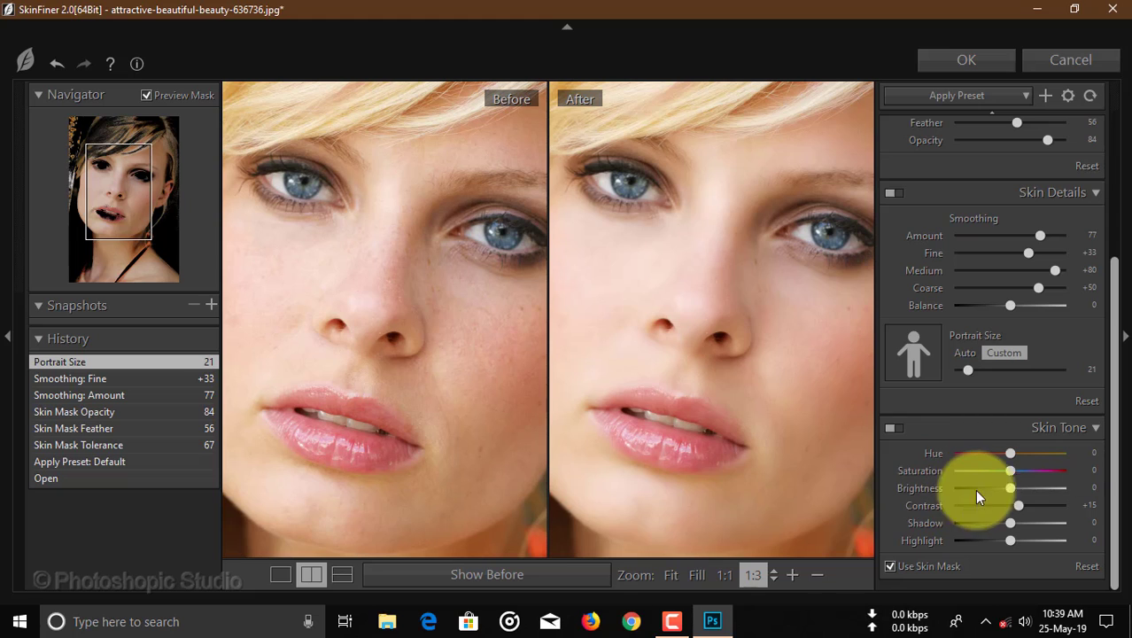
left_click_drag(1011, 489, 1025, 507)
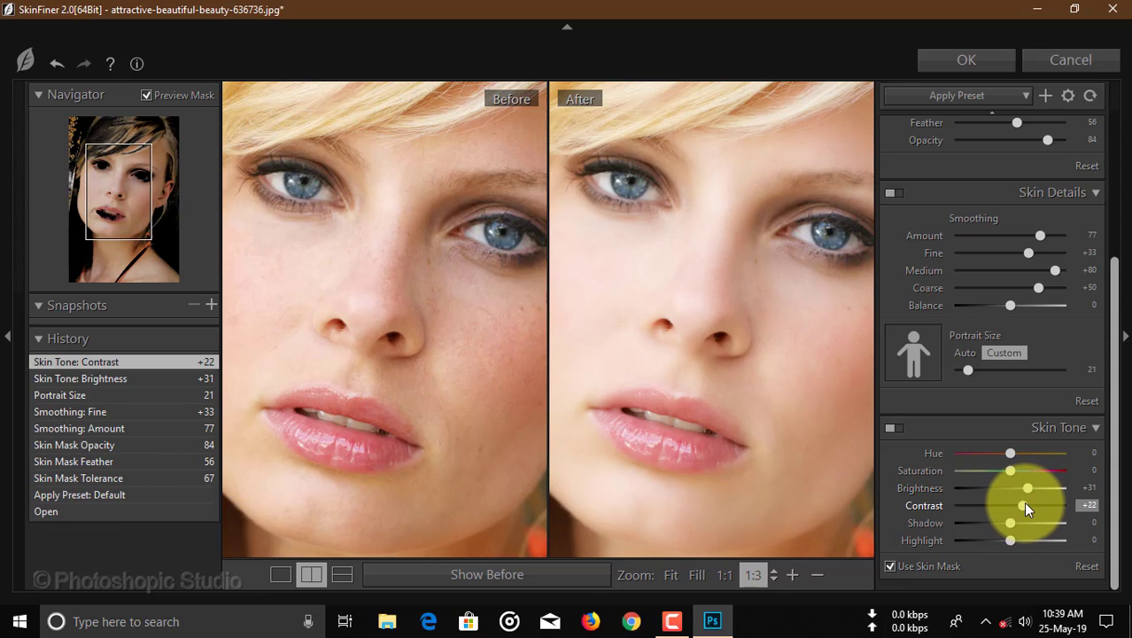
left_click(1011, 523)
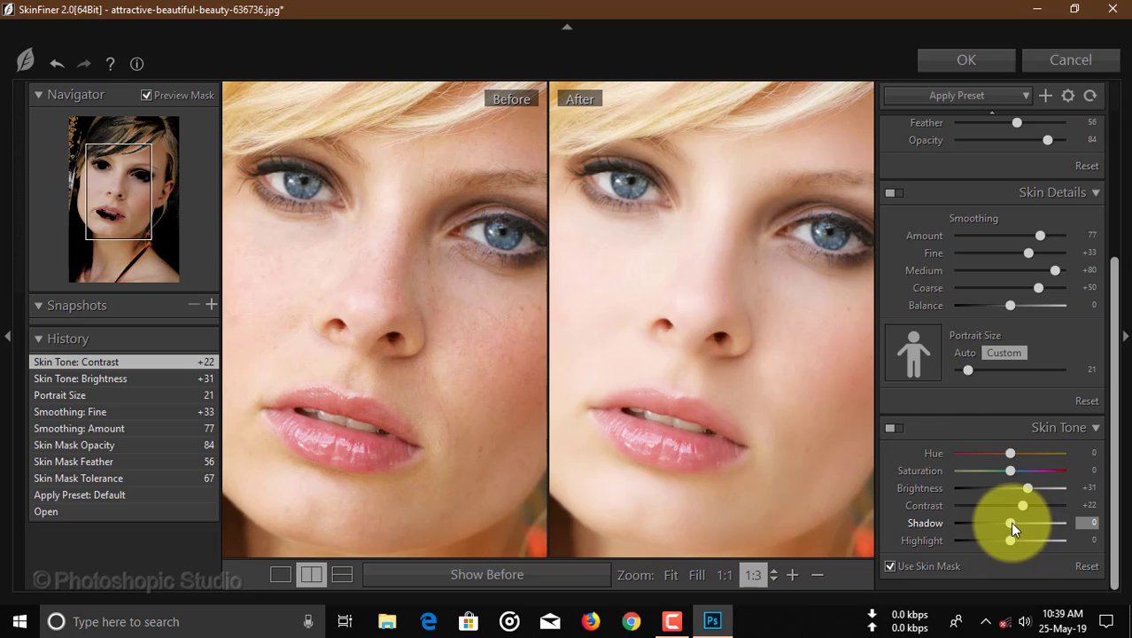
left_click_drag(1013, 523, 1020, 520)
left_click_drag(1011, 537, 1014, 537)
mouse_move(630, 222)
left_mouse_down()
mouse_move(775, 294)
mouse_move(678, 248)
mouse_move(571, 243)
mouse_move(631, 232)
left_mouse_up()
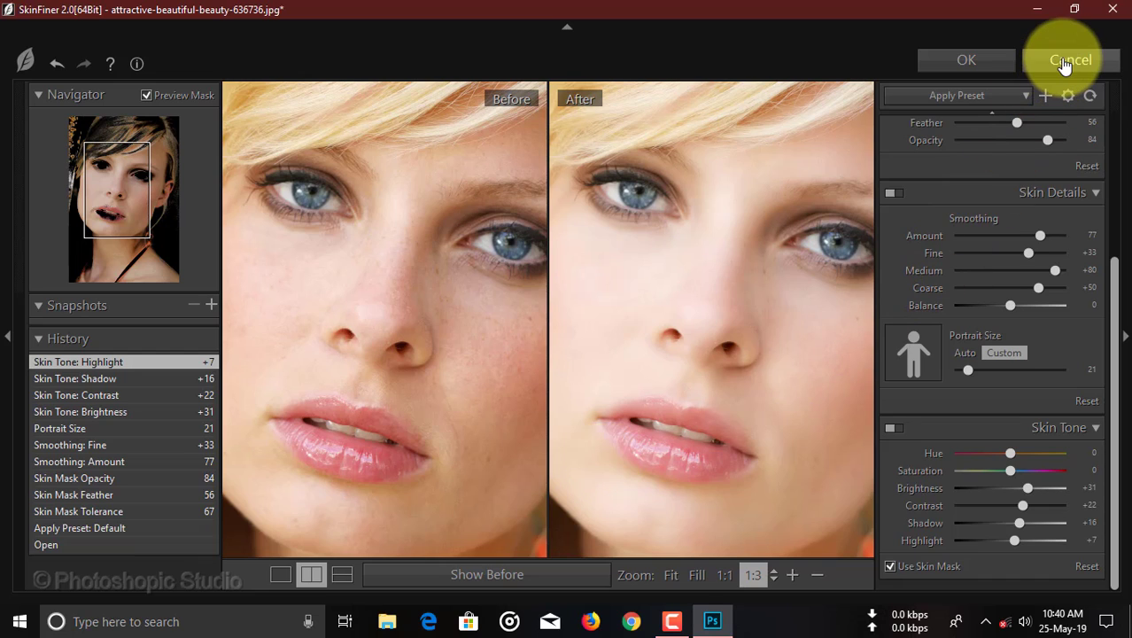
left_click(955, 64)
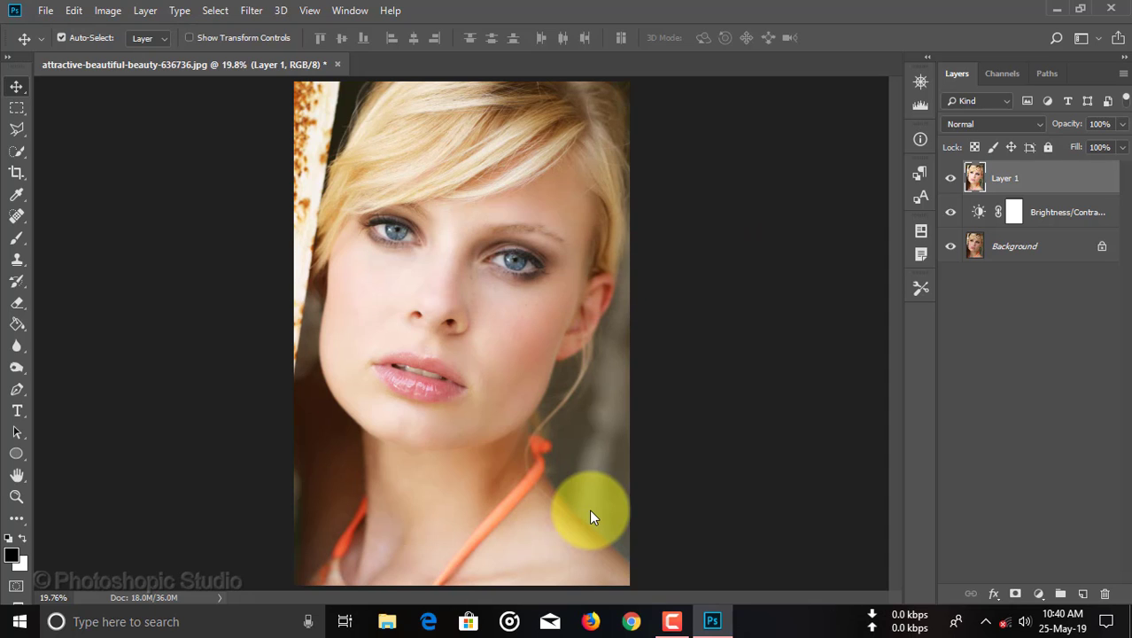
Examine the face up close, toggling Layer 1 and the Brightness/Contrast layer off and on to compare before and after.
key("ctrl+plus")
key("ctrl+plus")
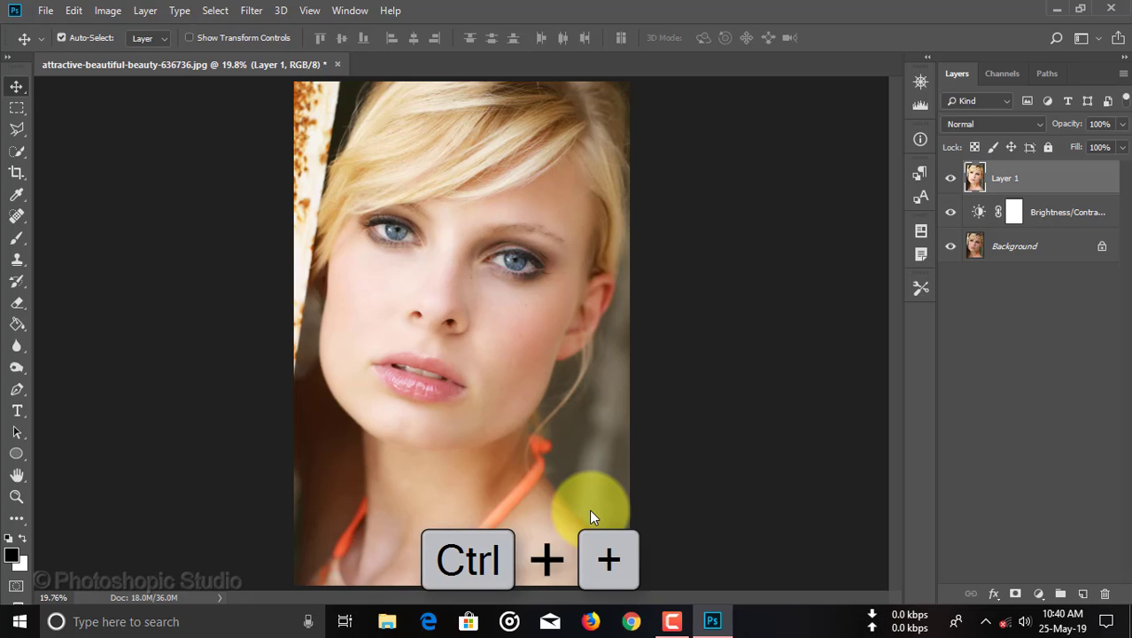
key("ctrl+plus")
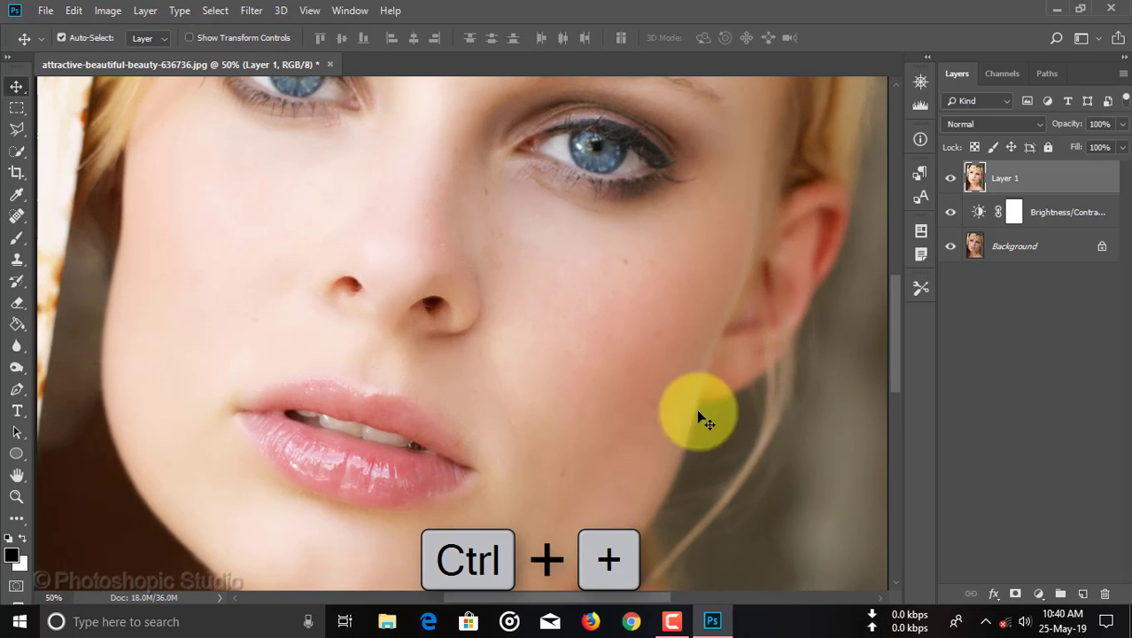
left_click(953, 180)
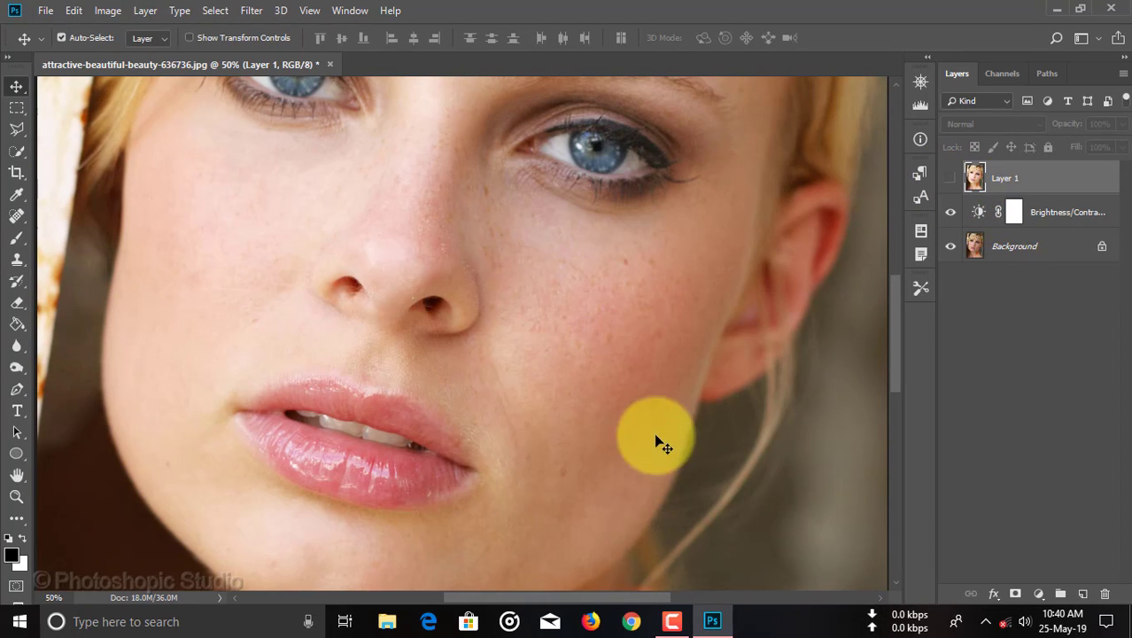
left_click(953, 214)
left_click(278, 354)
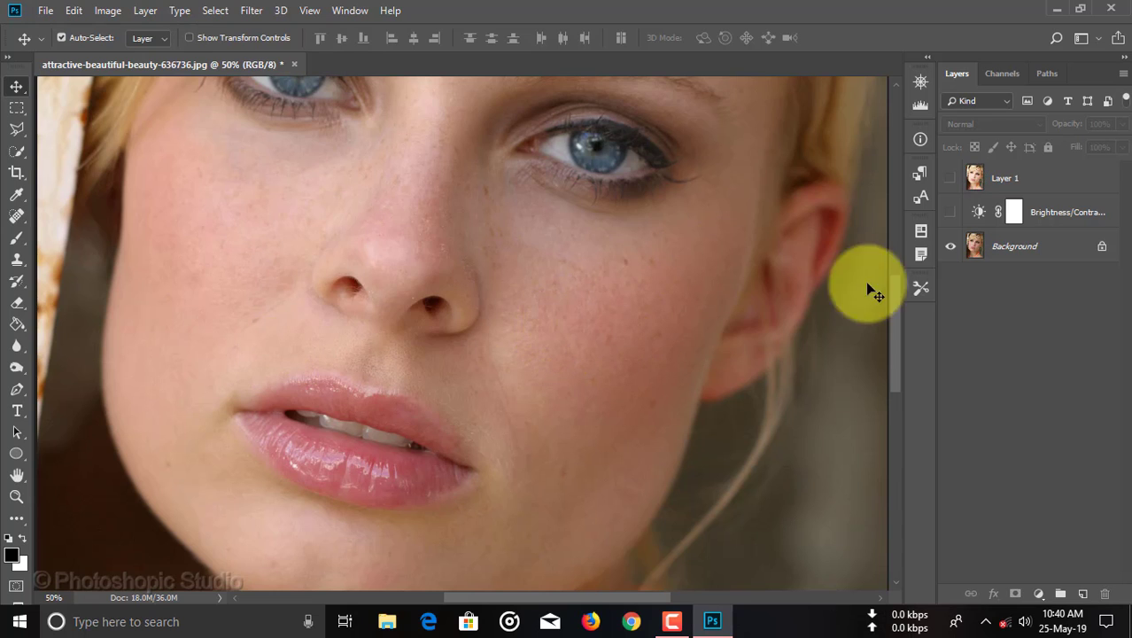
left_click(953, 213)
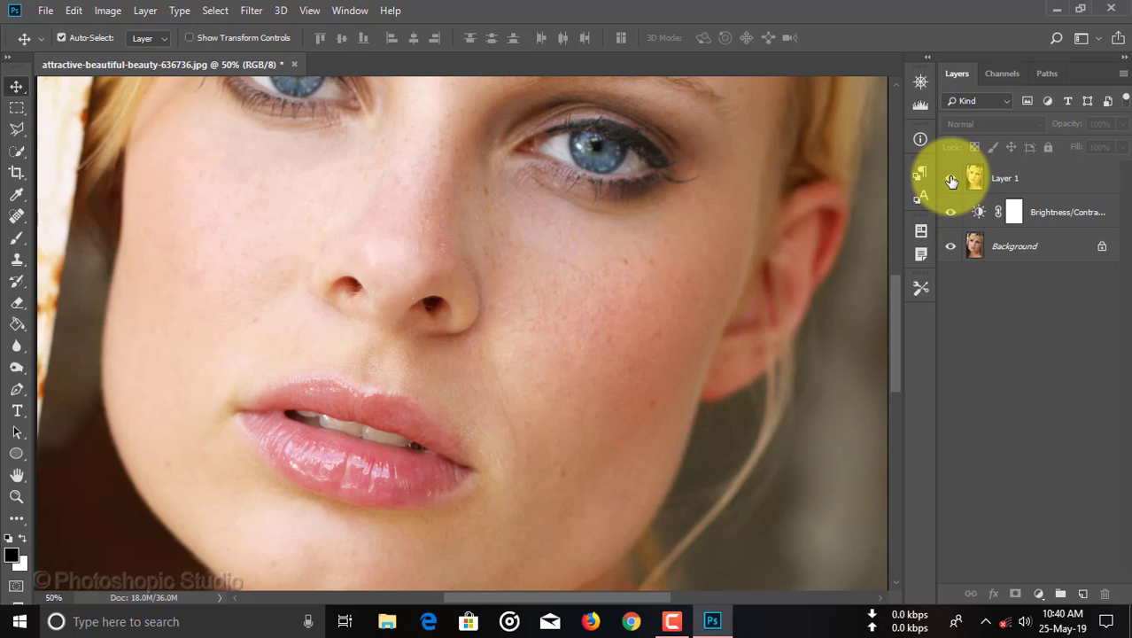
left_click(951, 180)
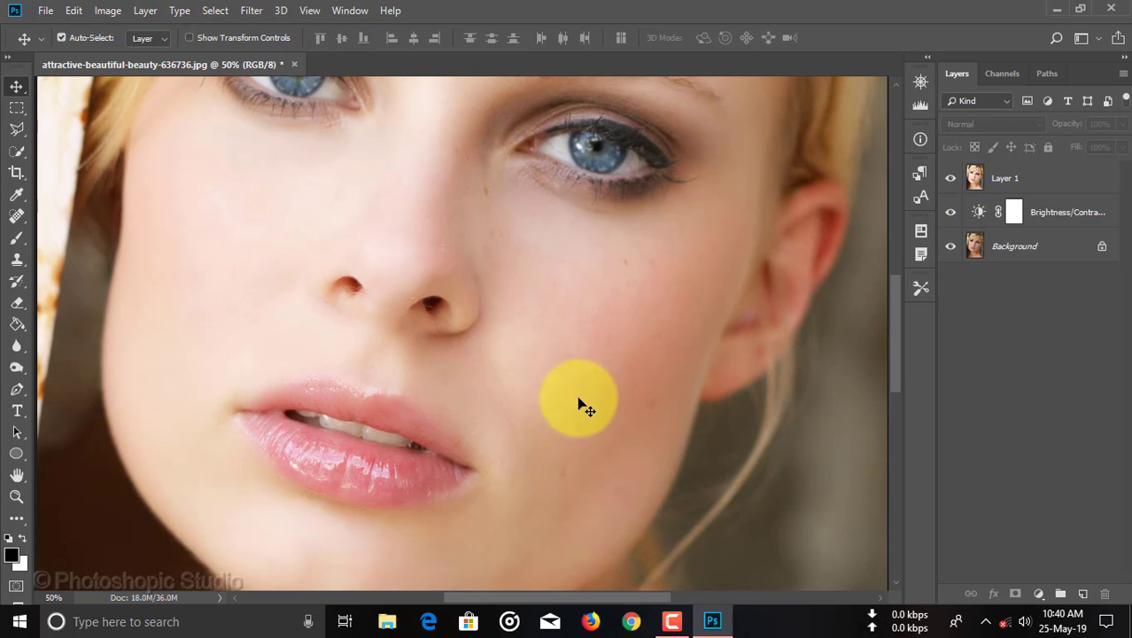
key("ctrl+0")
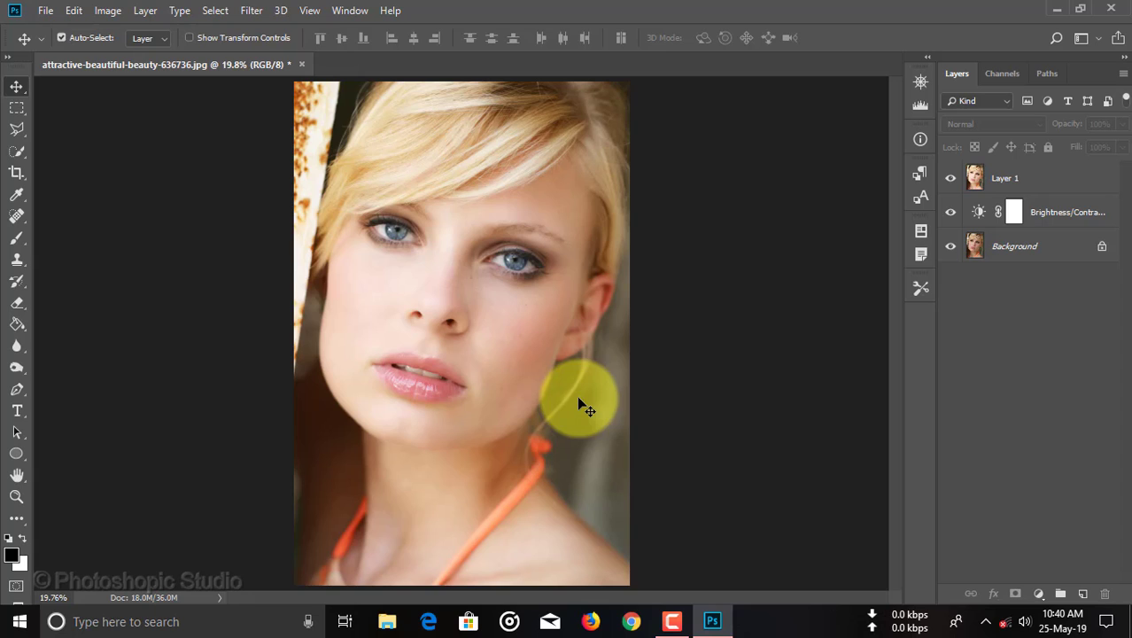
Duplicate Layer 1 and open the Camera Raw Filter on the copy.
left_click(1001, 177)
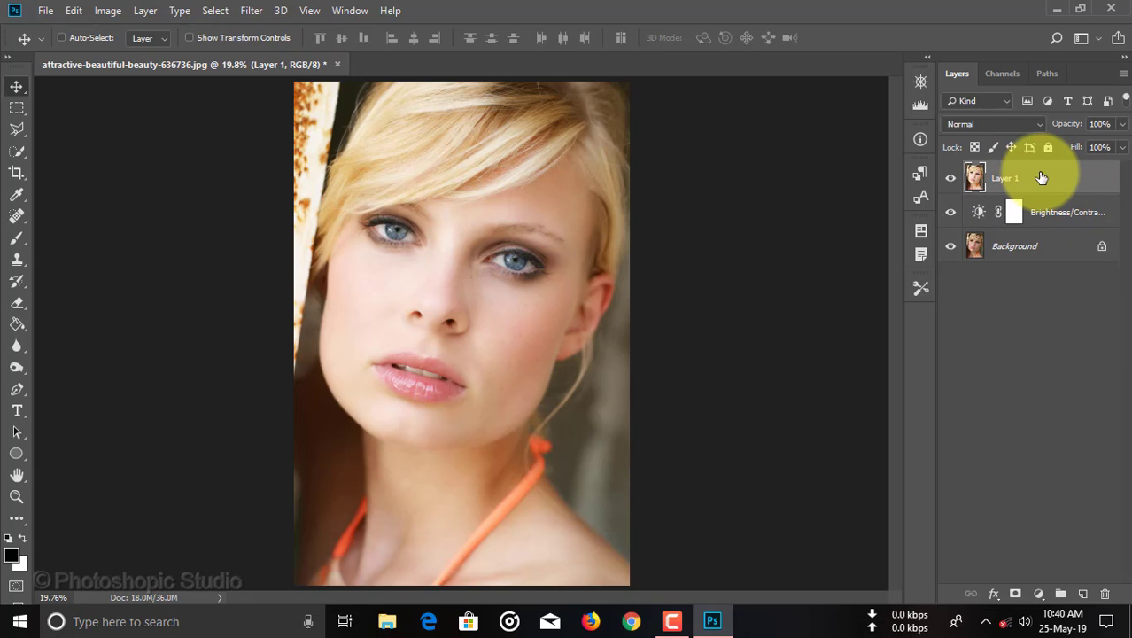
key("ctrl+j")
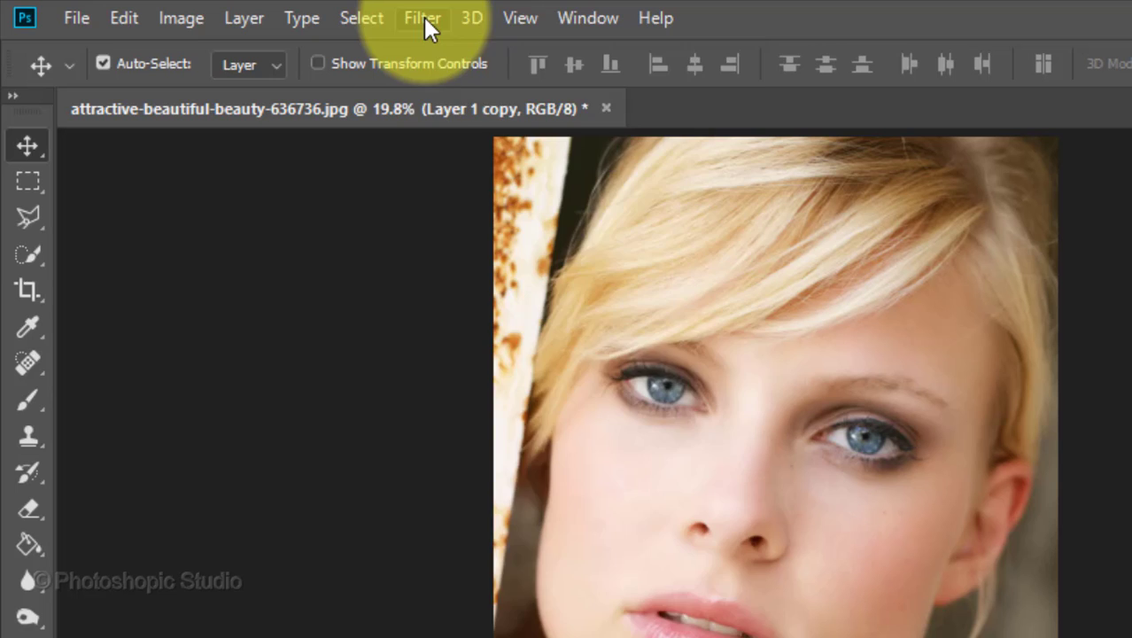
left_click(424, 16)
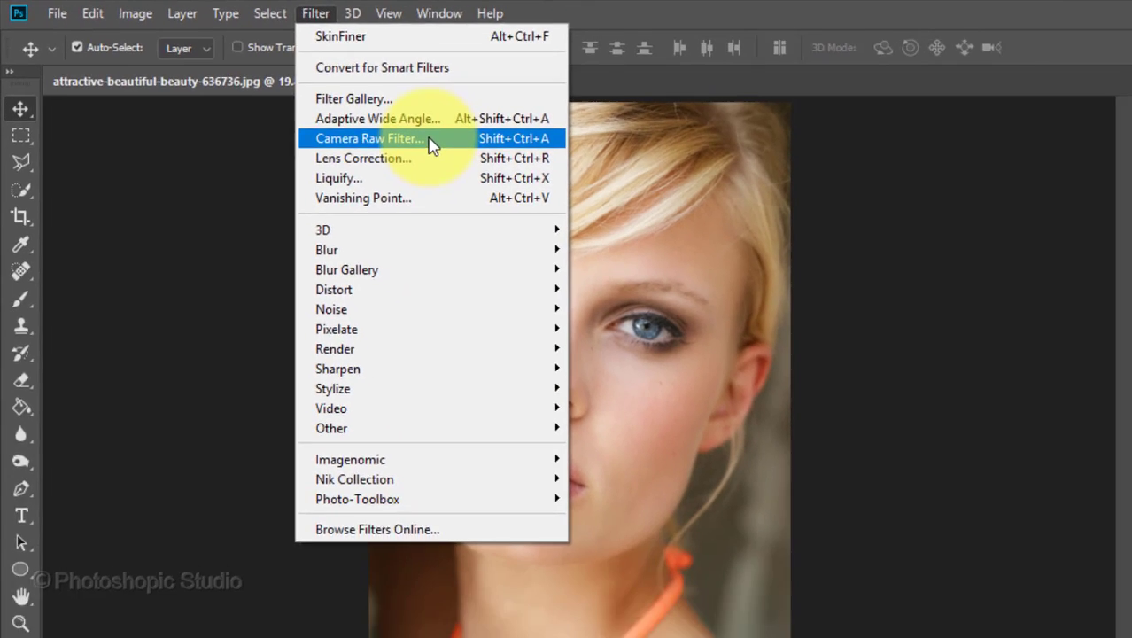
left_click(574, 184)
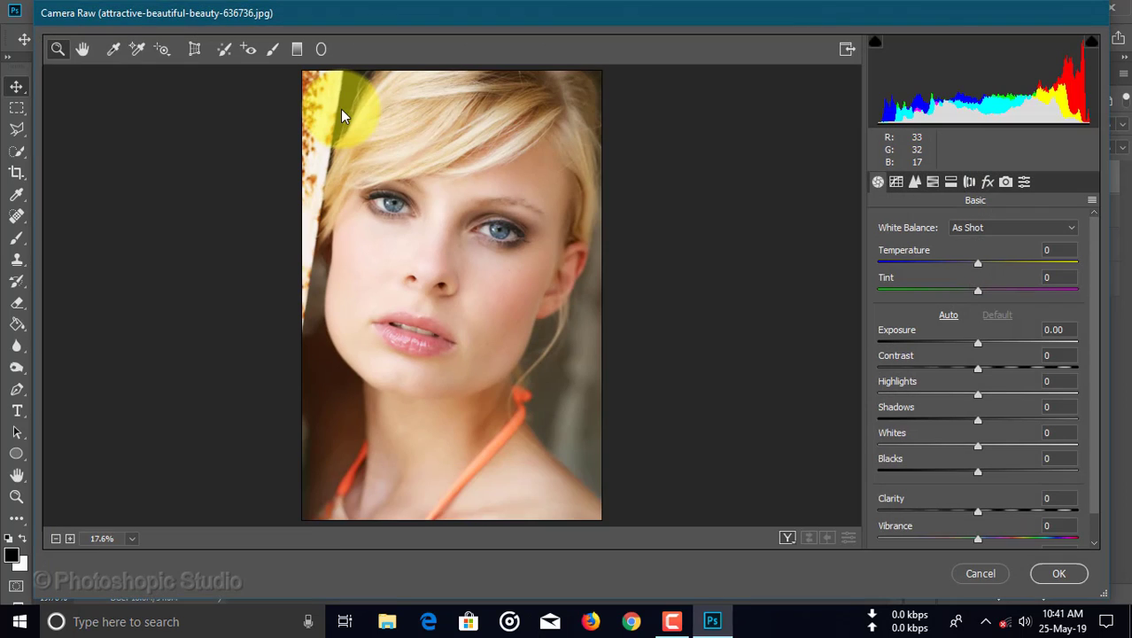
Set the Camera Raw exposure to +0.10 and contrast to +3 while previewing the face at 50%.
left_click(433, 251)
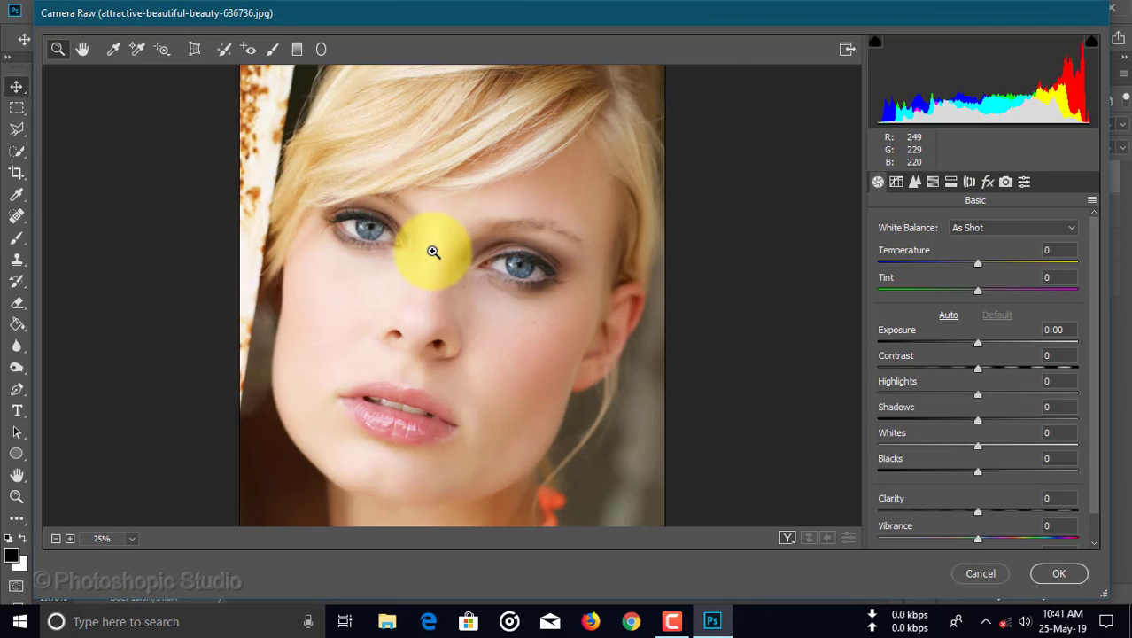
left_click(434, 252)
left_click(433, 251)
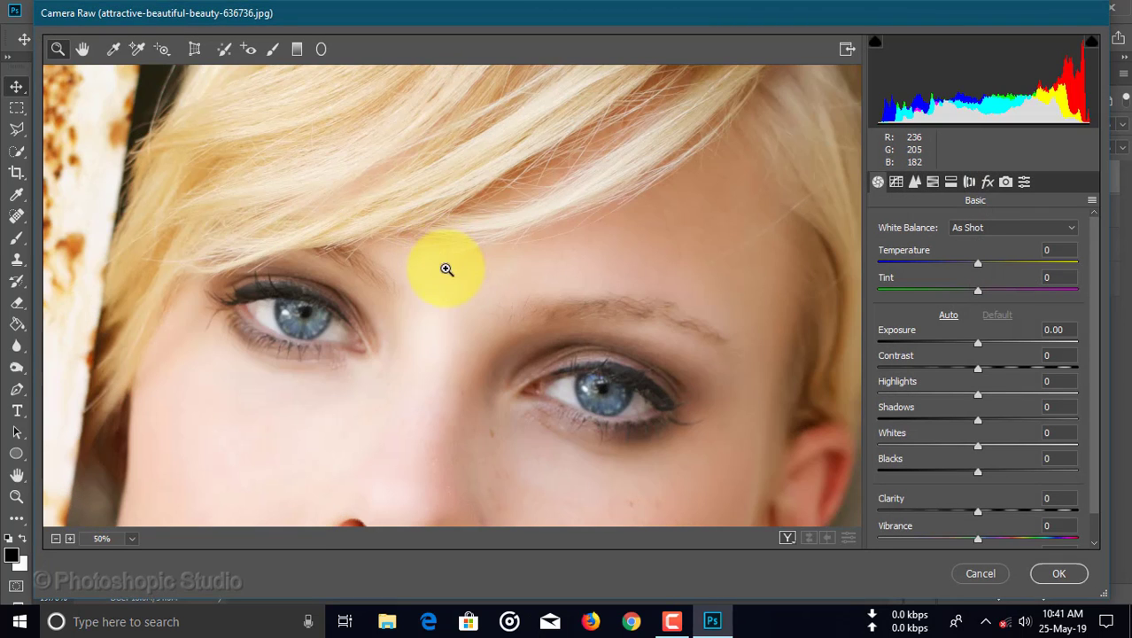
left_click_drag(534, 389, 519, 223)
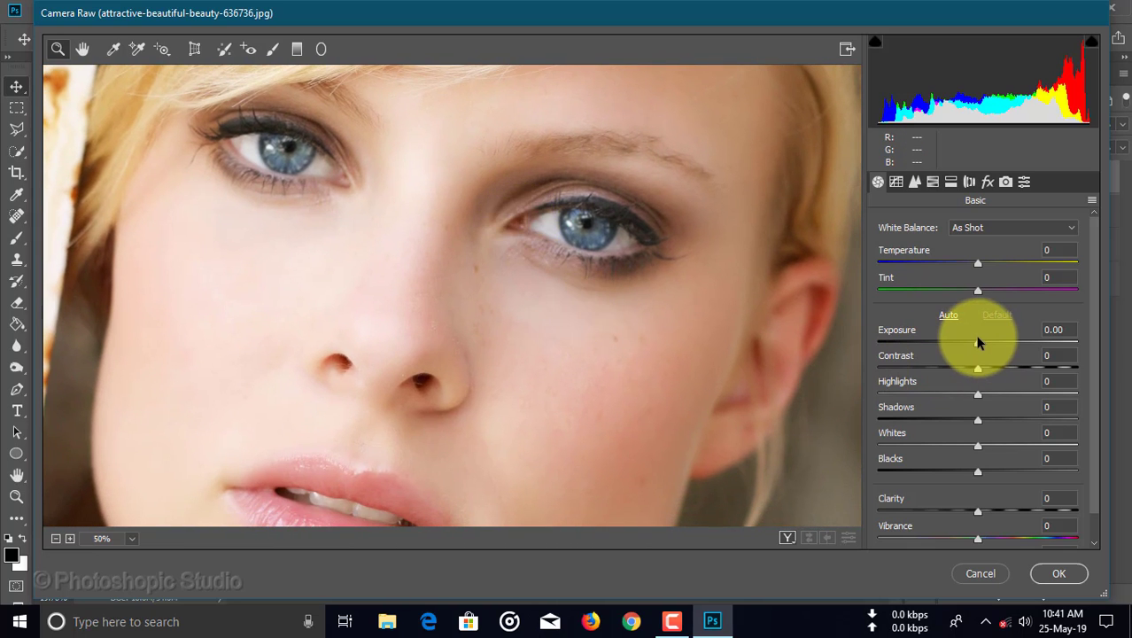
left_click_drag(978, 346, 979, 347)
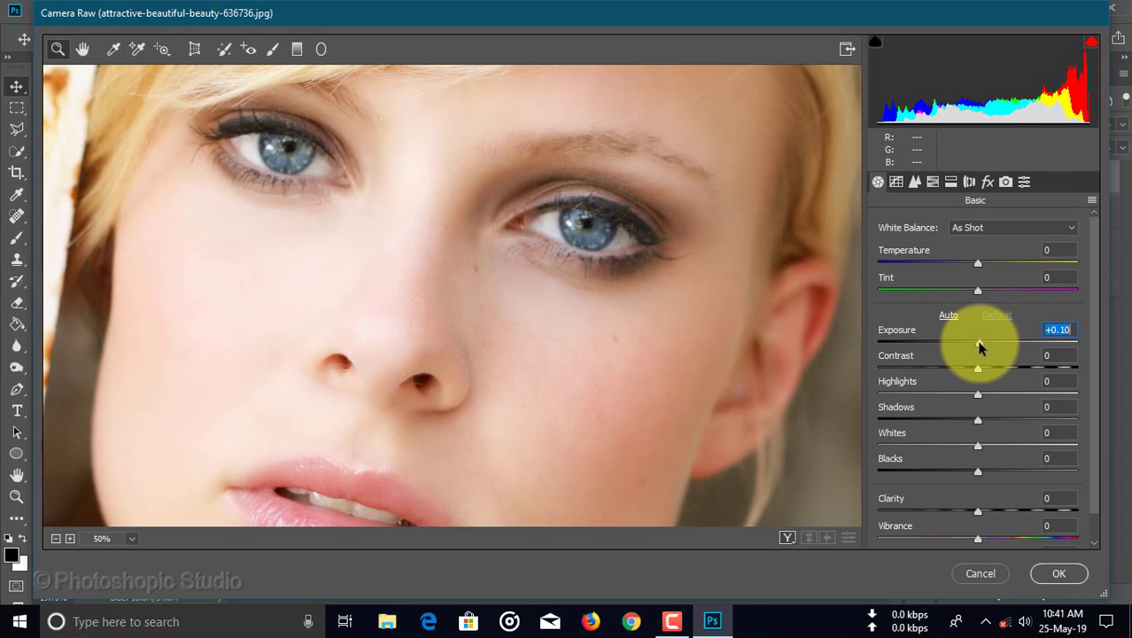
left_click(978, 373)
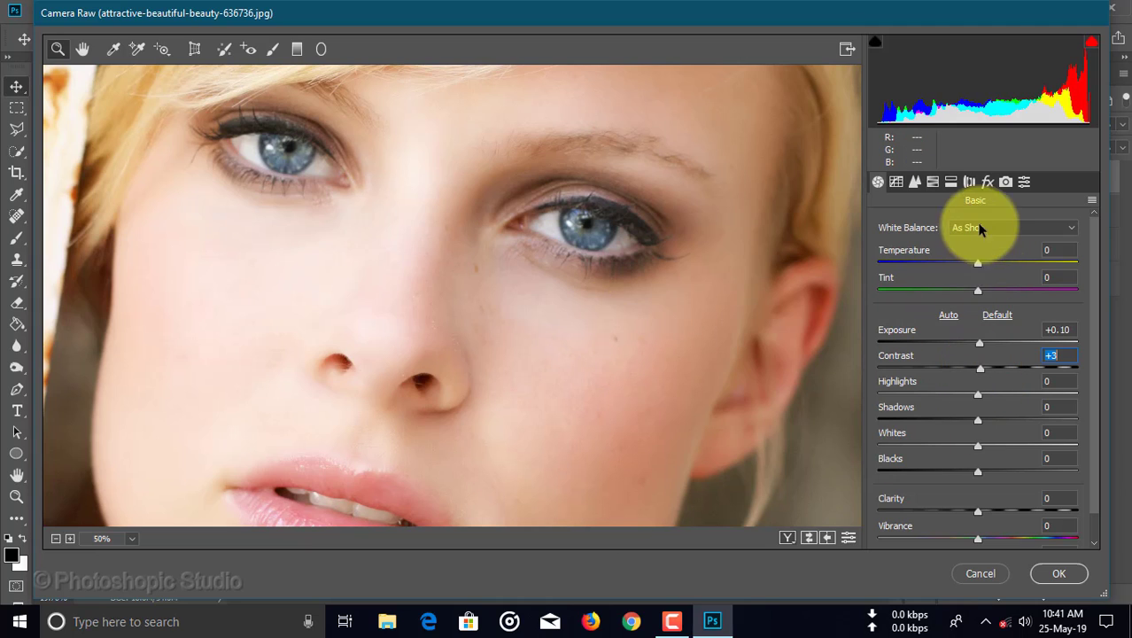
Set the Camera Raw sharpening amount to 9.
left_click(915, 182)
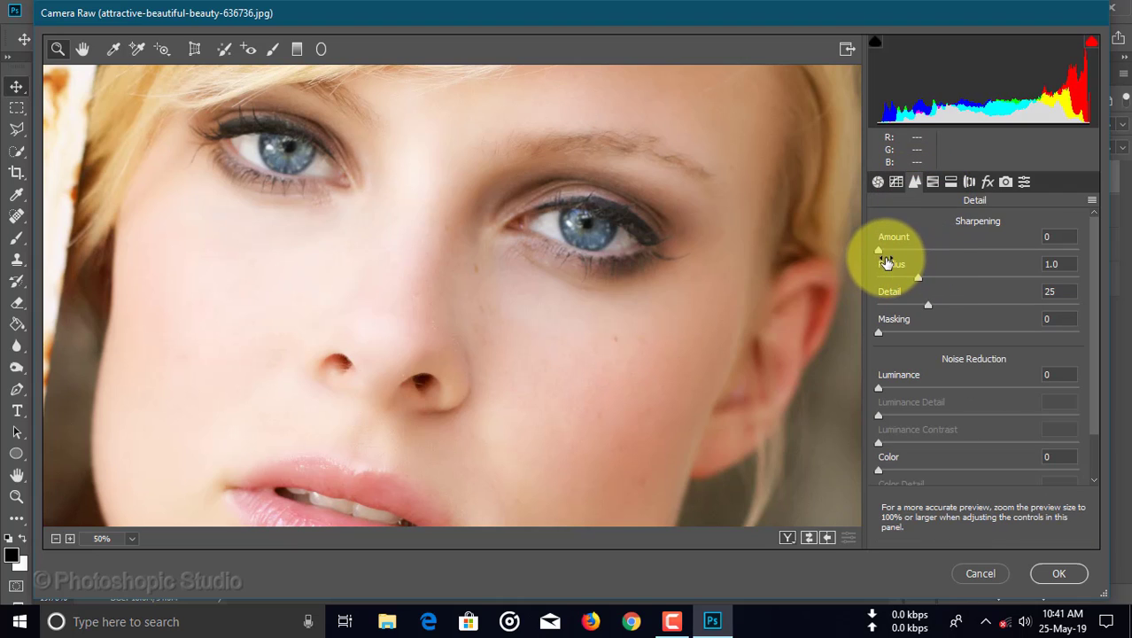
mouse_move(879, 251)
left_mouse_down()
mouse_move(983, 259)
mouse_move(893, 264)
left_mouse_up()
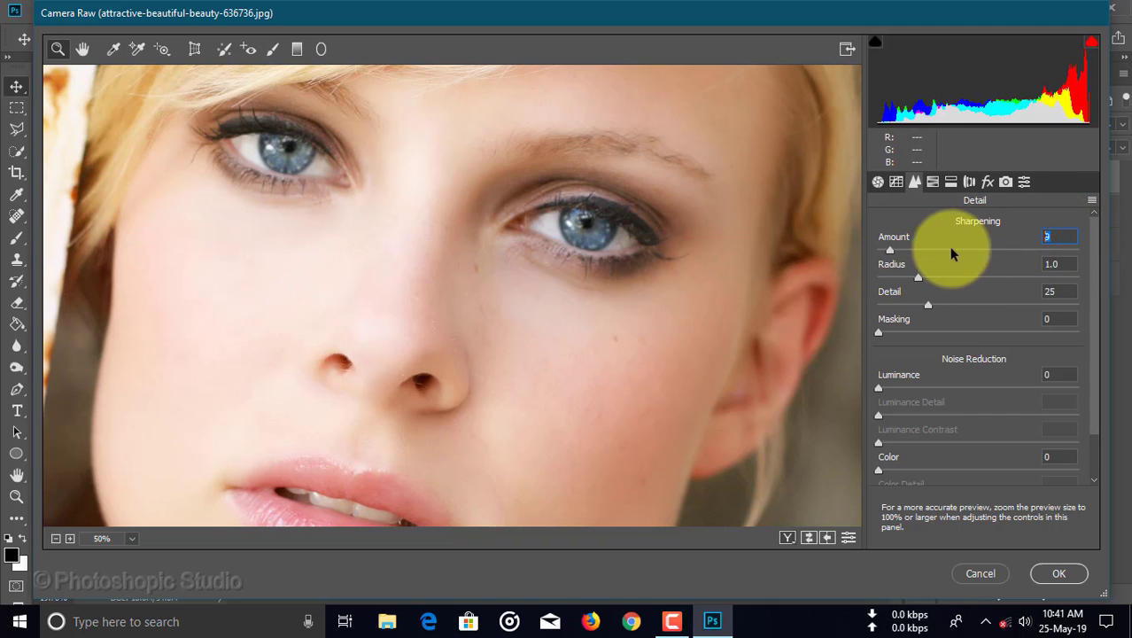
Apply the Camera Raw Filter with a sharpening amount of 5 and a luminance noise reduction of 15.
left_click_drag(902, 251, 896, 252)
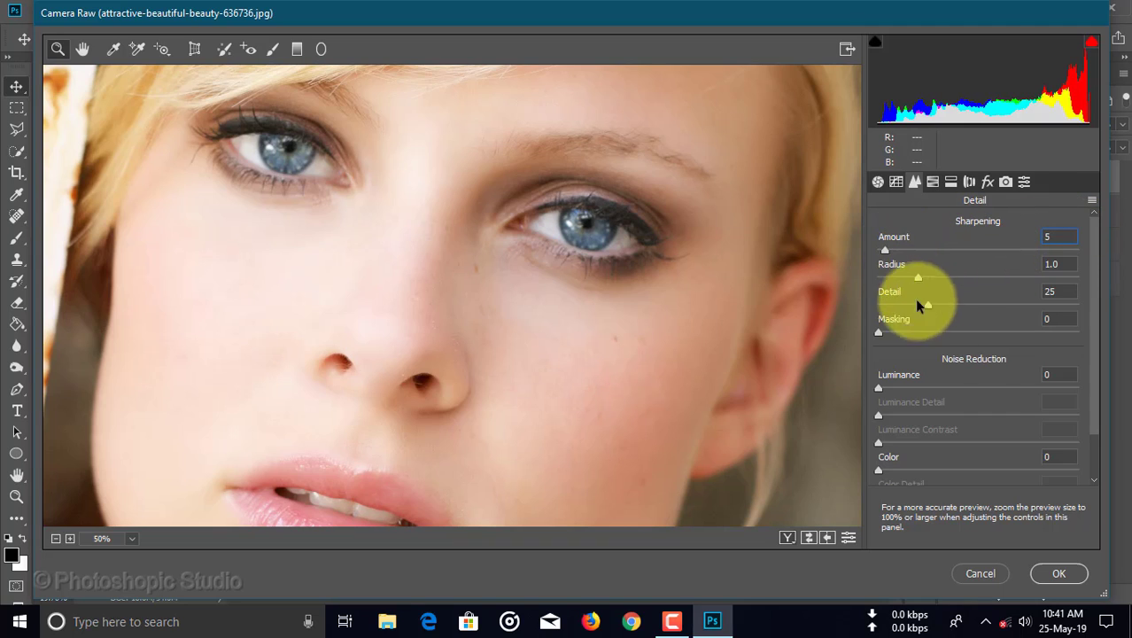
left_click(1059, 375)
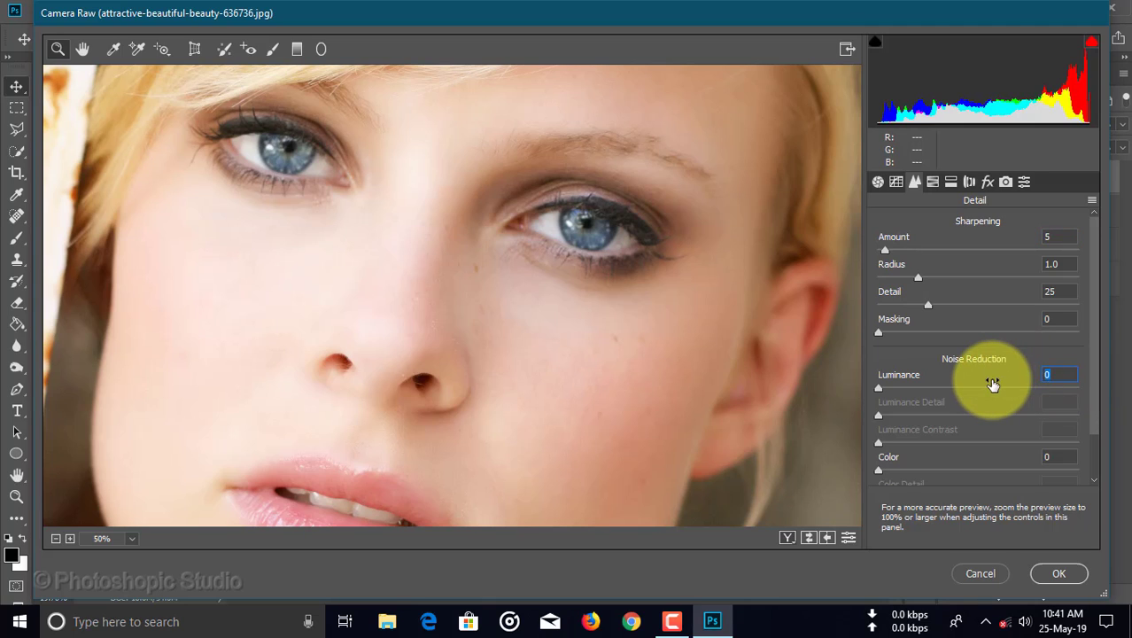
type("1")
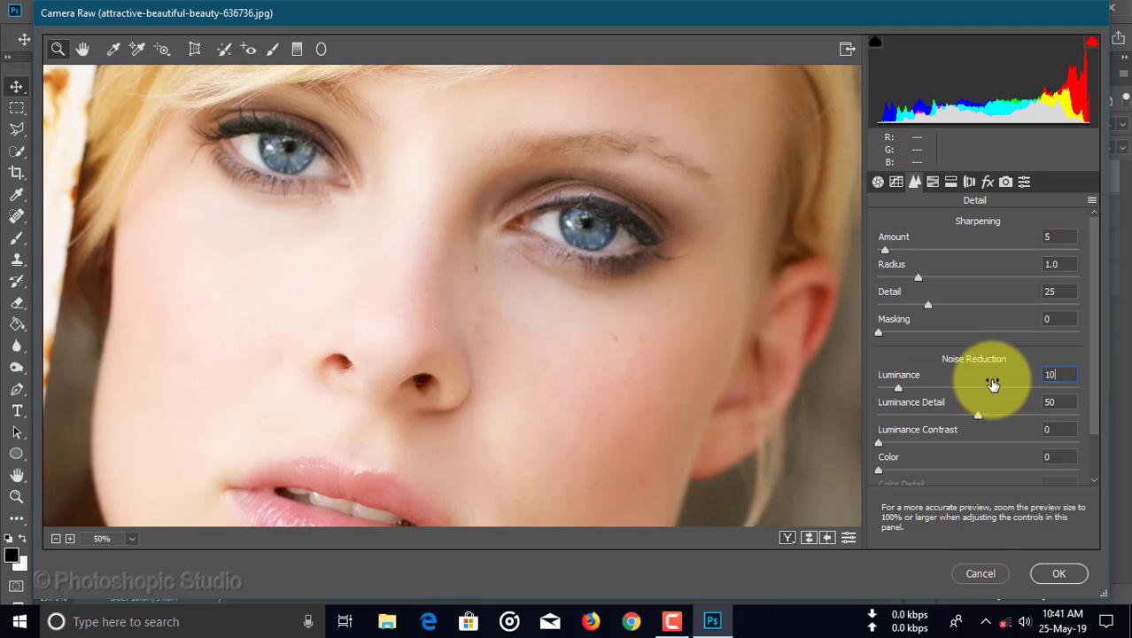
left_click(1060, 376)
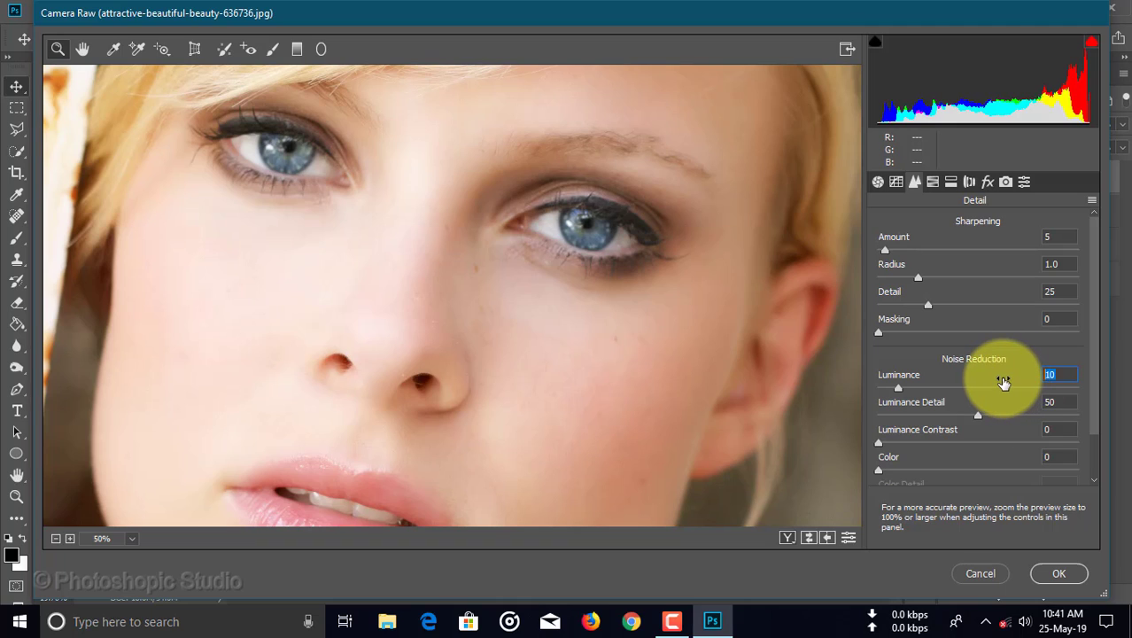
type("1")
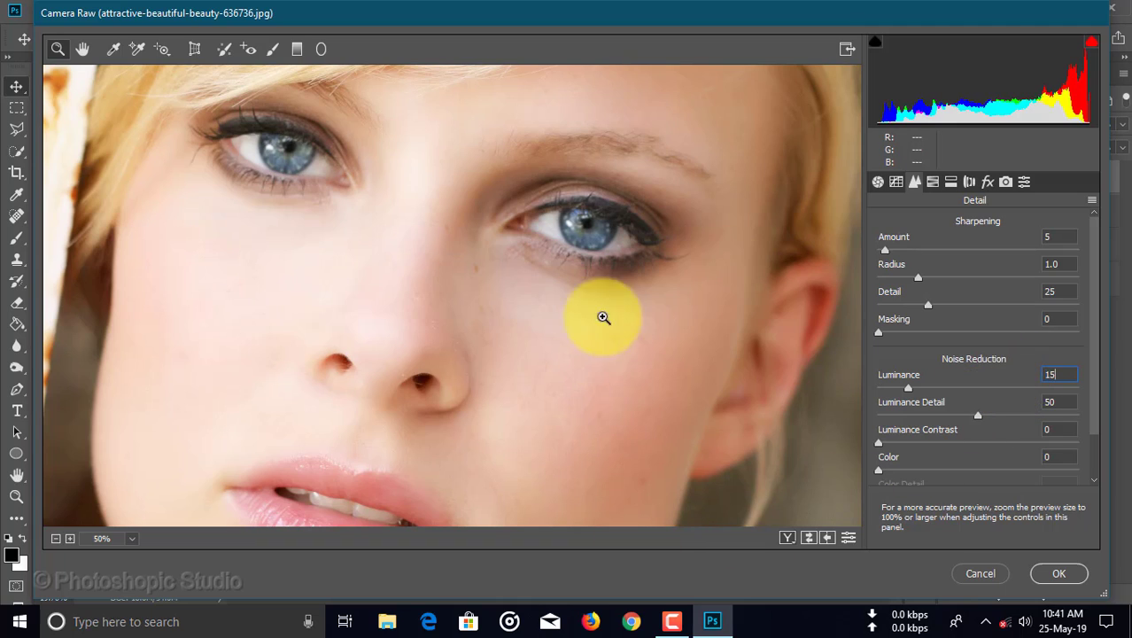
left_click(1066, 575)
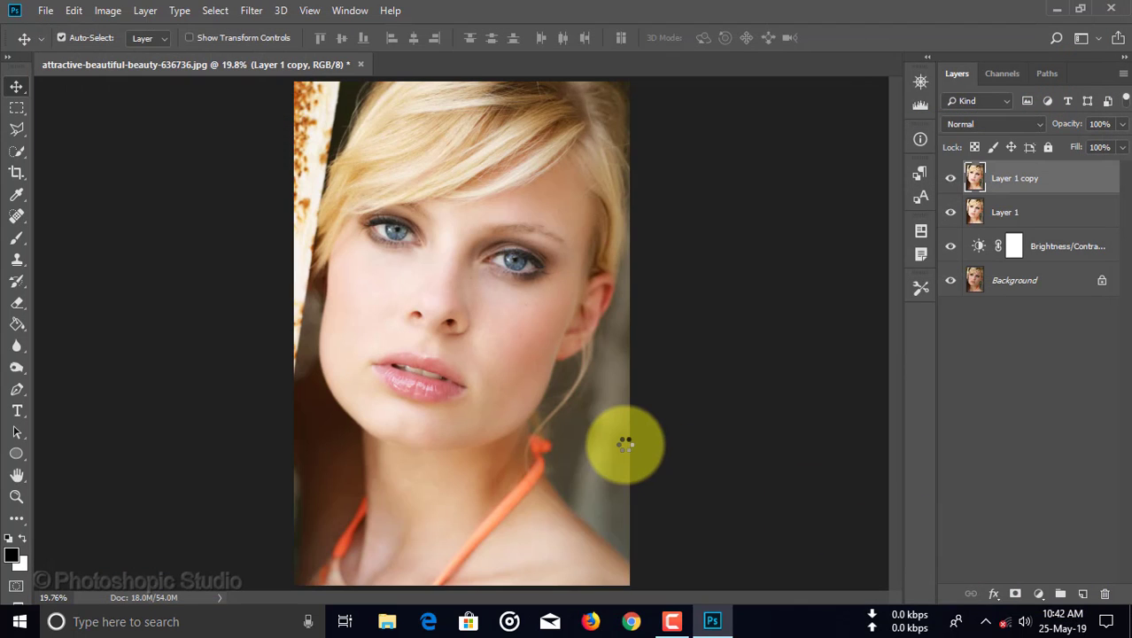